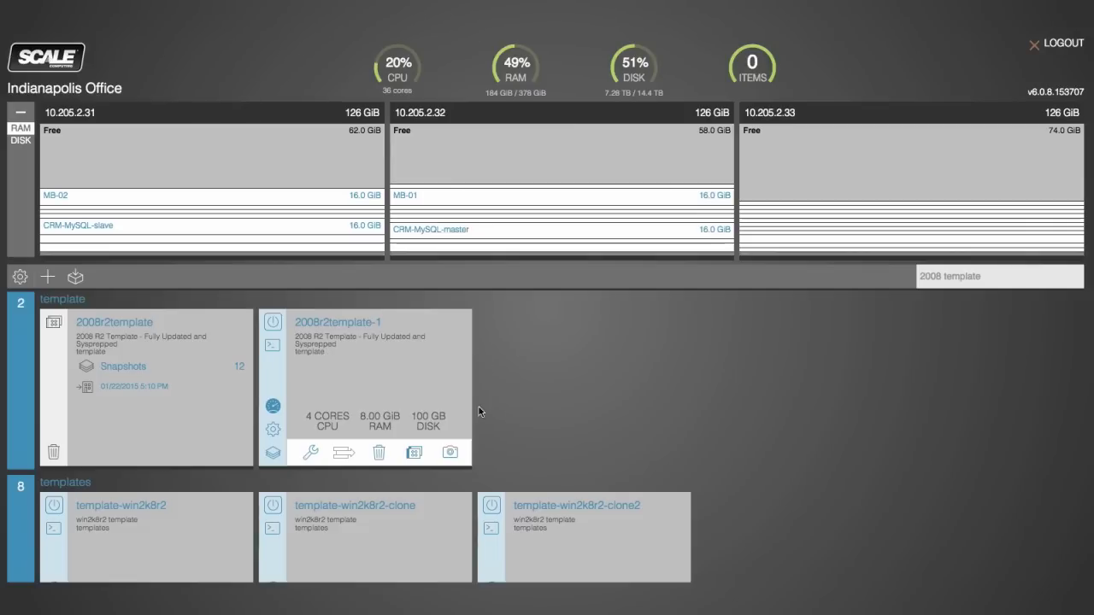
Clone the 2008r2template-1 virtual machine with the name clone1 and the description newVM
left_click(414, 454)
triple_click(606, 108)
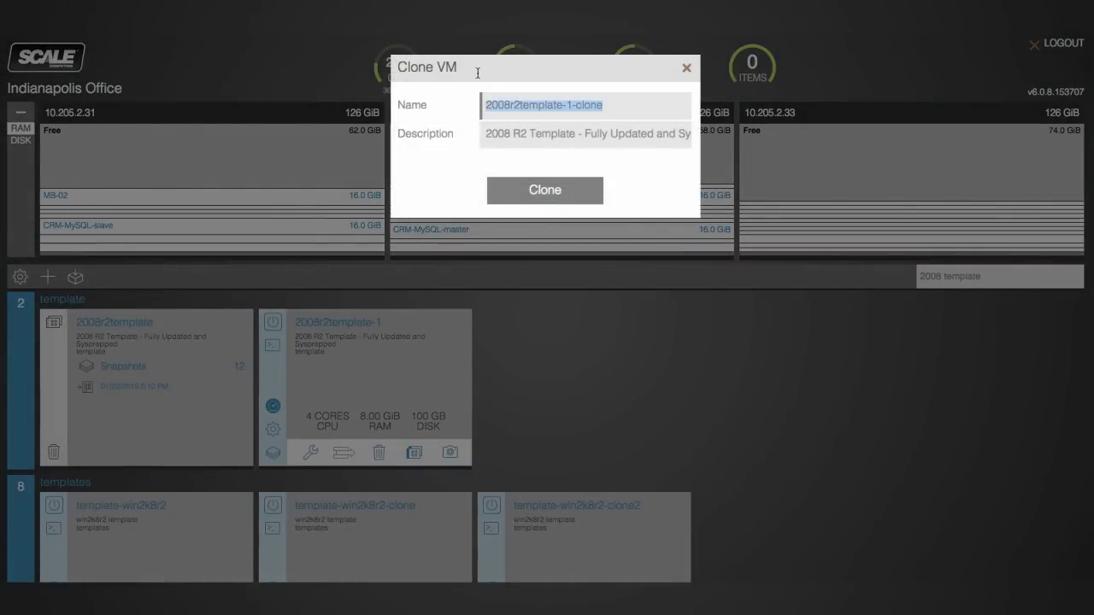
type("clone1")
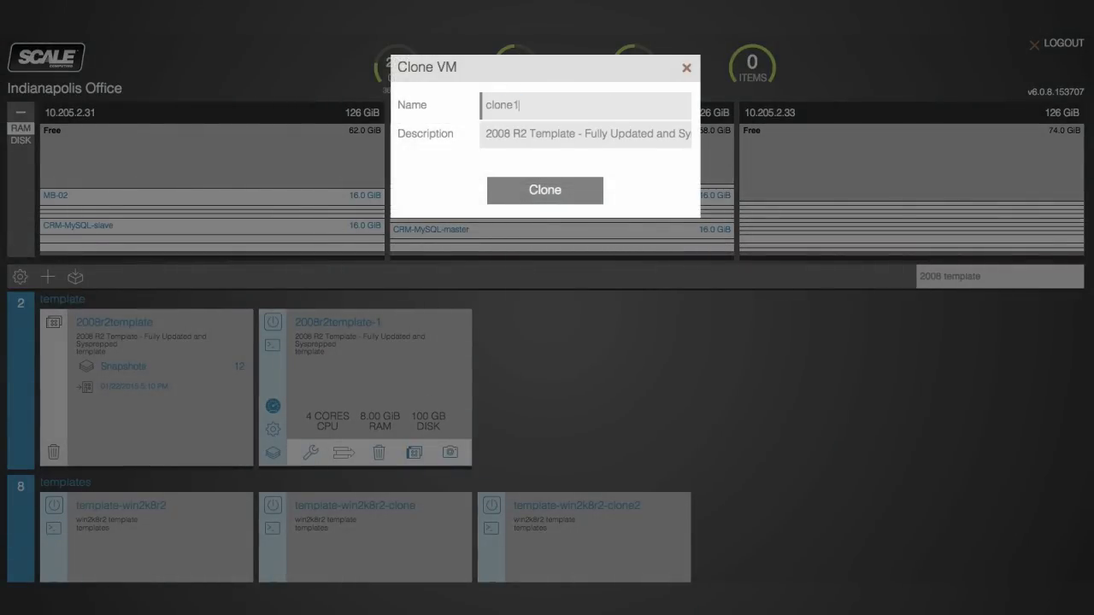
key("Tab")
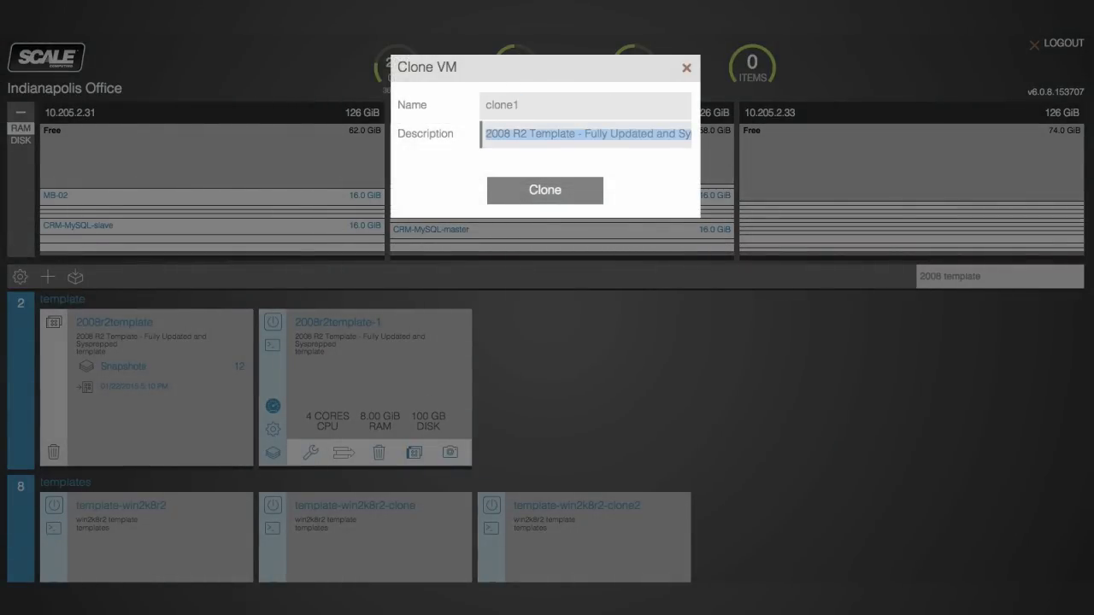
type("new")
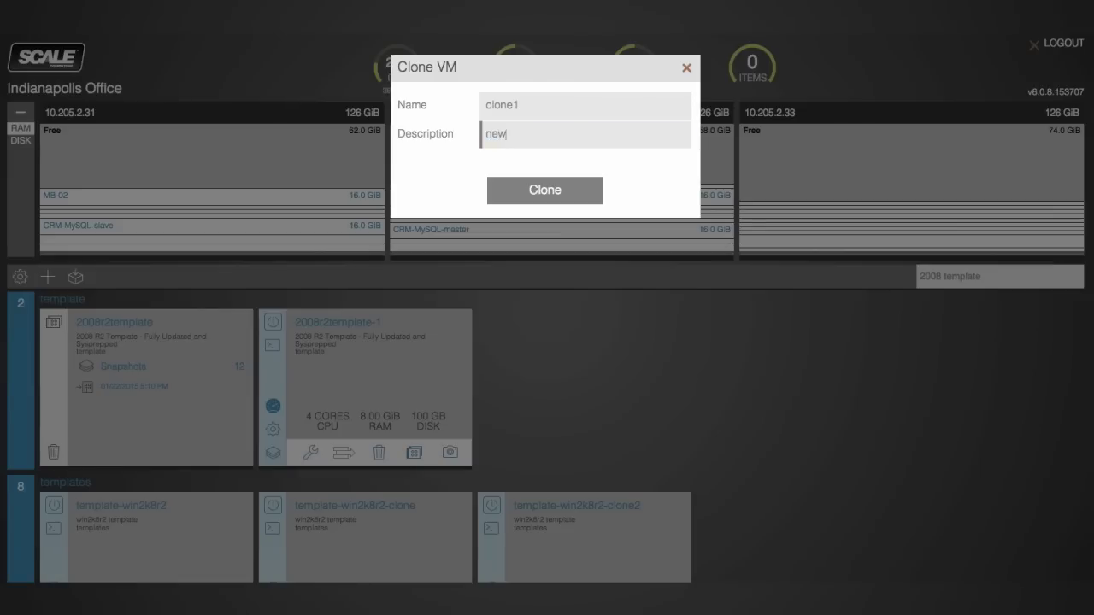
type("VM")
left_click(509, 192)
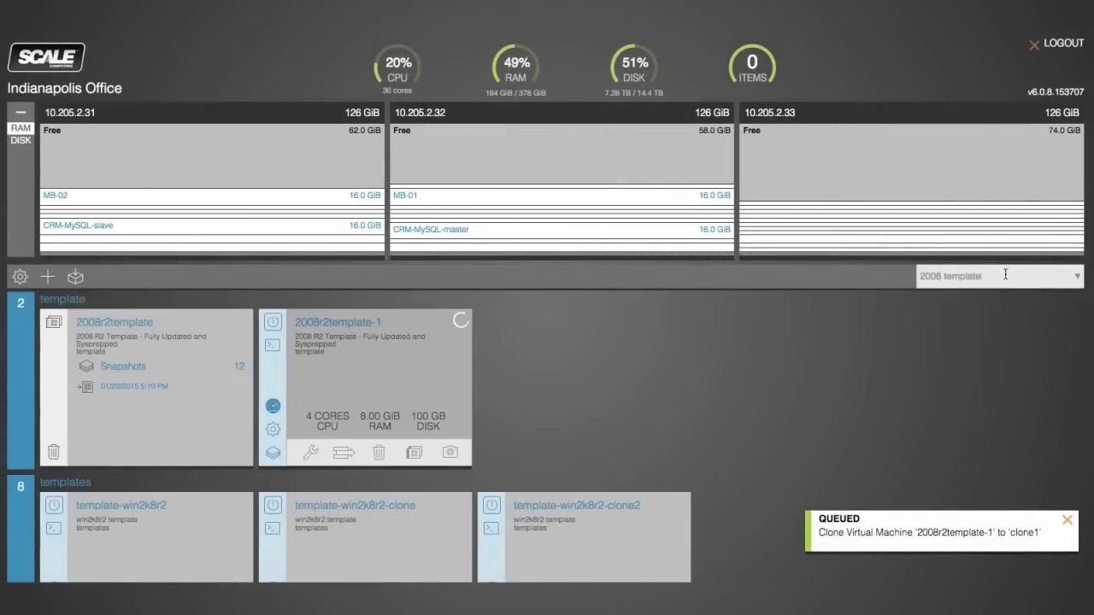
Clear the virtual machine search filter and review clone1's name, tag, CPU and memory settings without changing them
key("ctrl+a")
key("BackSpace")
scroll(761, 458, "down", 5)
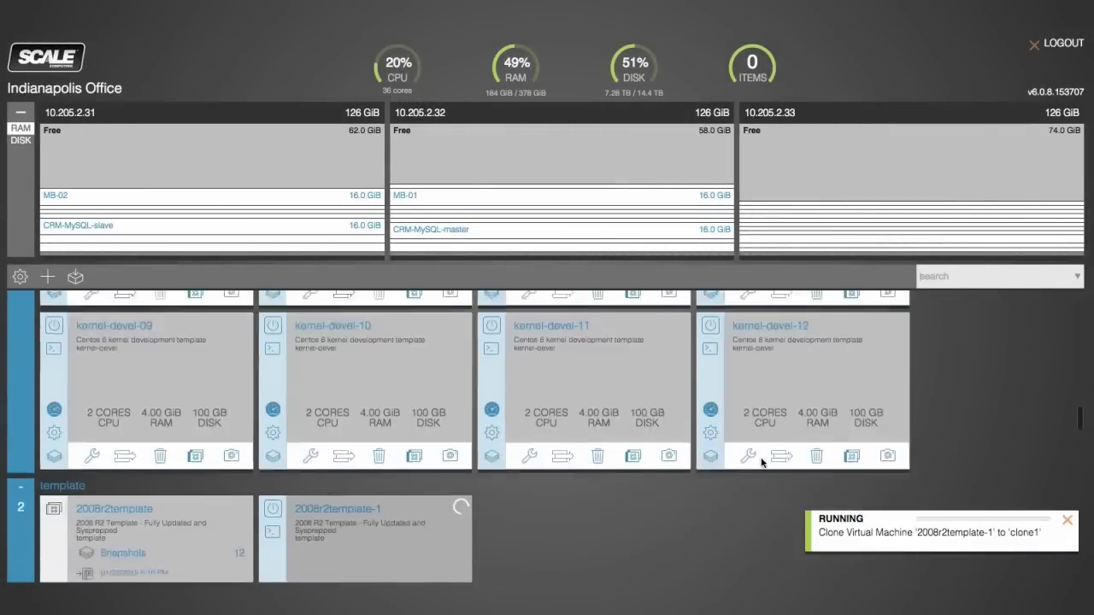
scroll(760, 458, "down", 3)
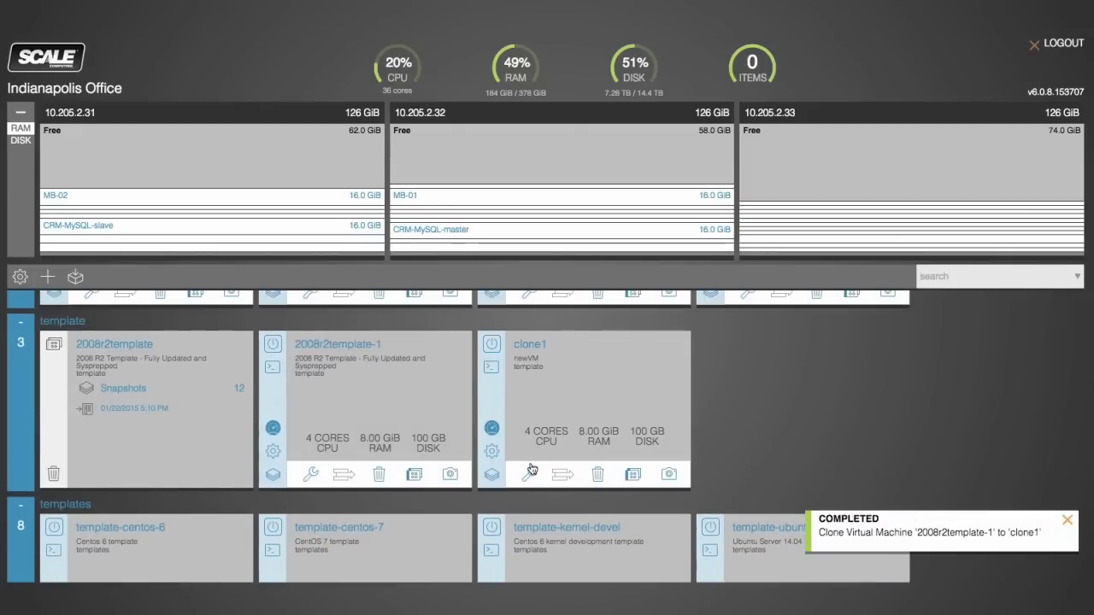
left_click(529, 471)
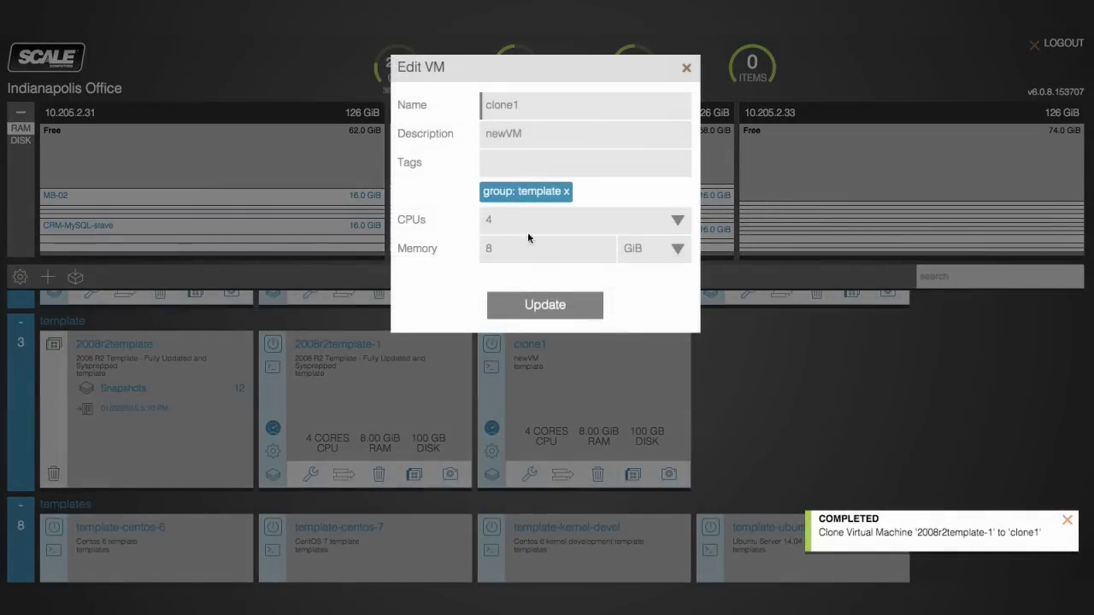
left_click(686, 68)
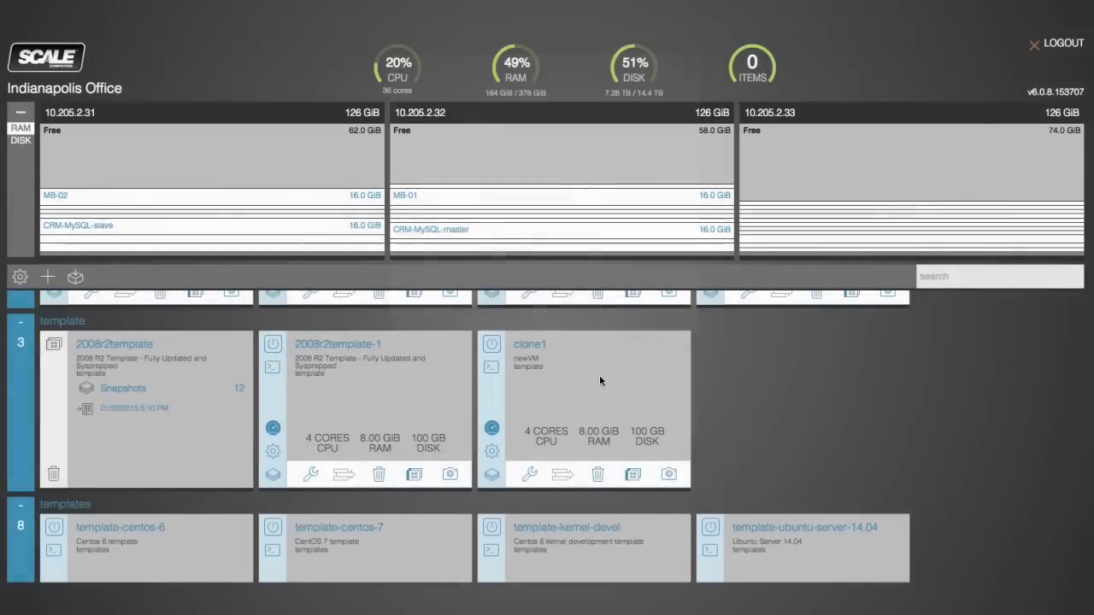
Power on the clone1 virtual machine and send Ctrl+Alt+Del to its Windows Server console
left_click(494, 348)
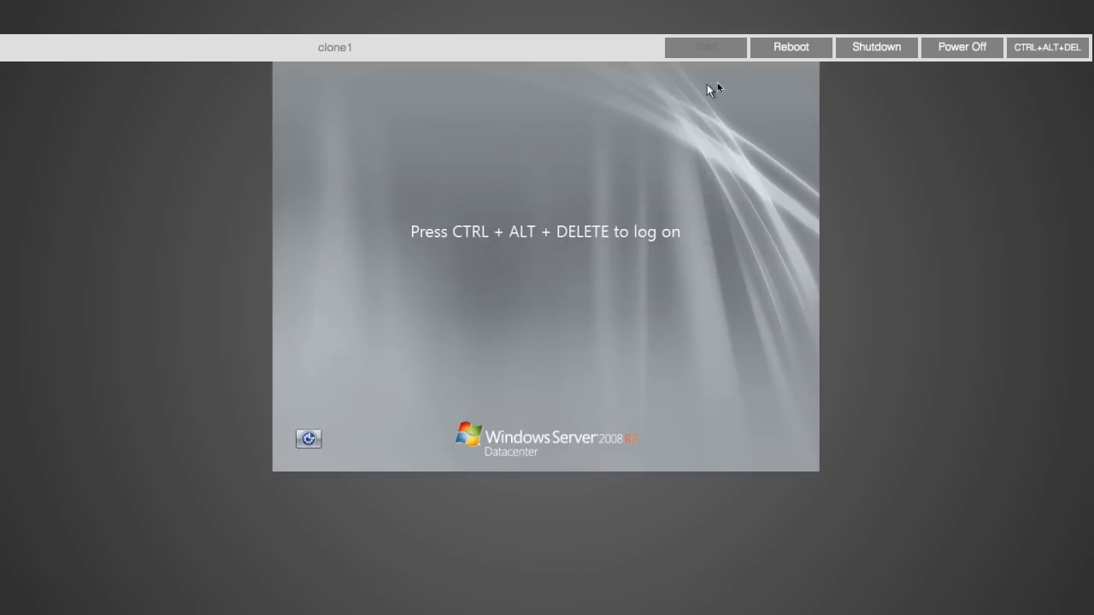
left_click(1010, 51)
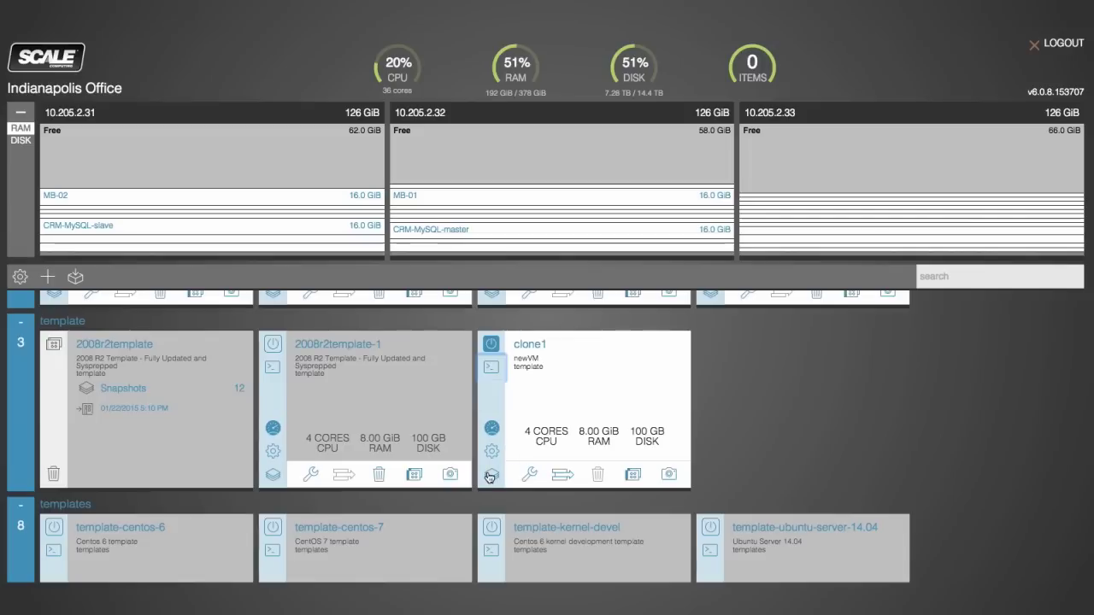
Take a snapshot of the clone1 virtual machine labelled snapshot1
left_click(491, 476)
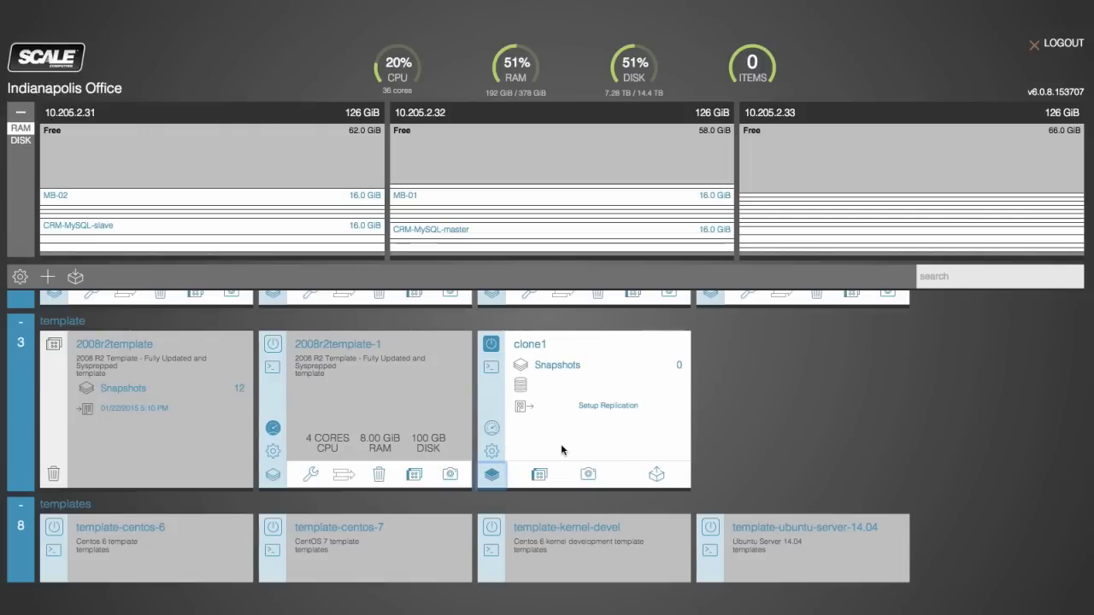
left_click(586, 475)
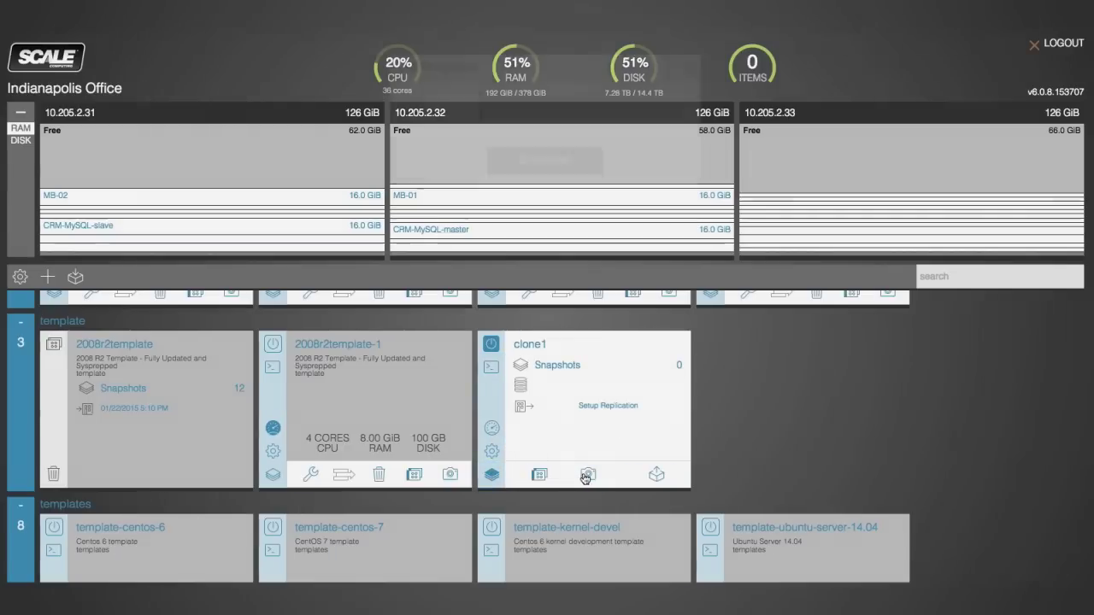
type("snap")
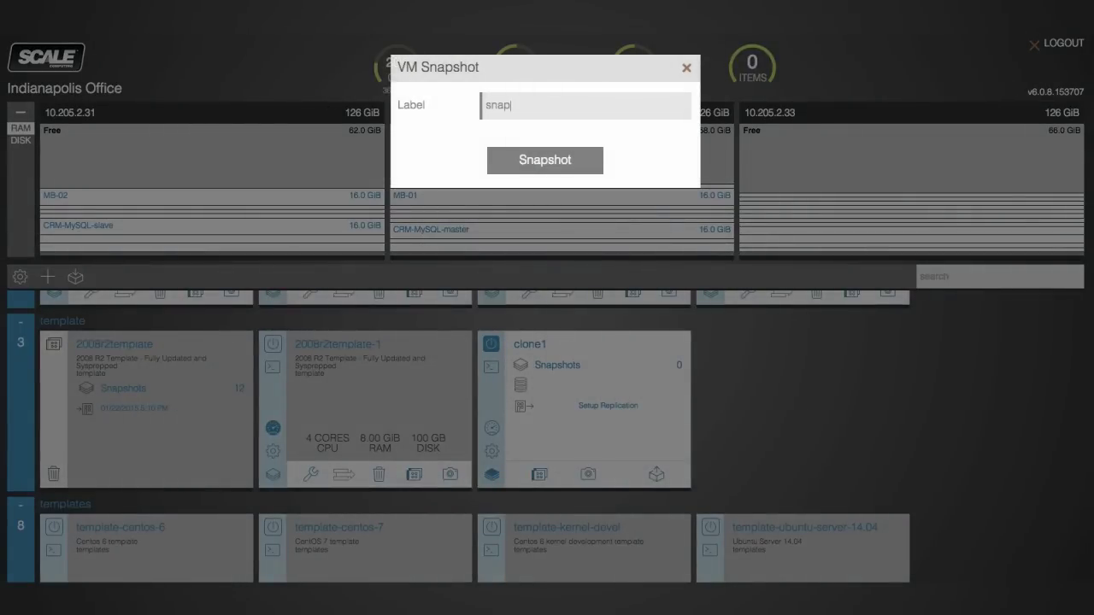
type("sno")
left_click(539, 171)
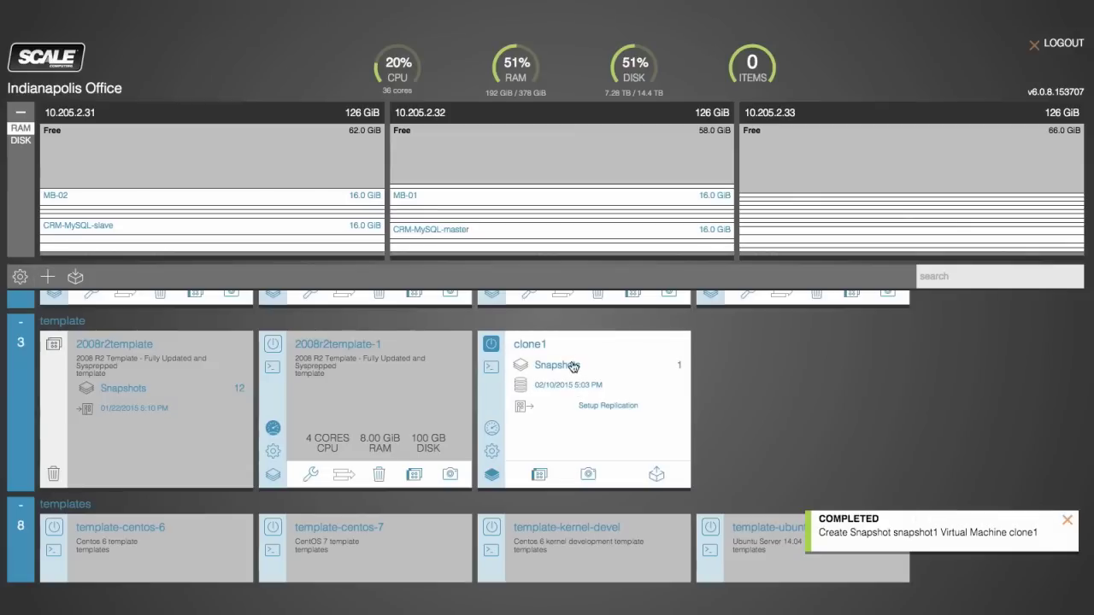
Clone a new virtual machine named clone2 from clone1's snapshot1, keeping the description newVM, and close the snapshot list
left_click(568, 365)
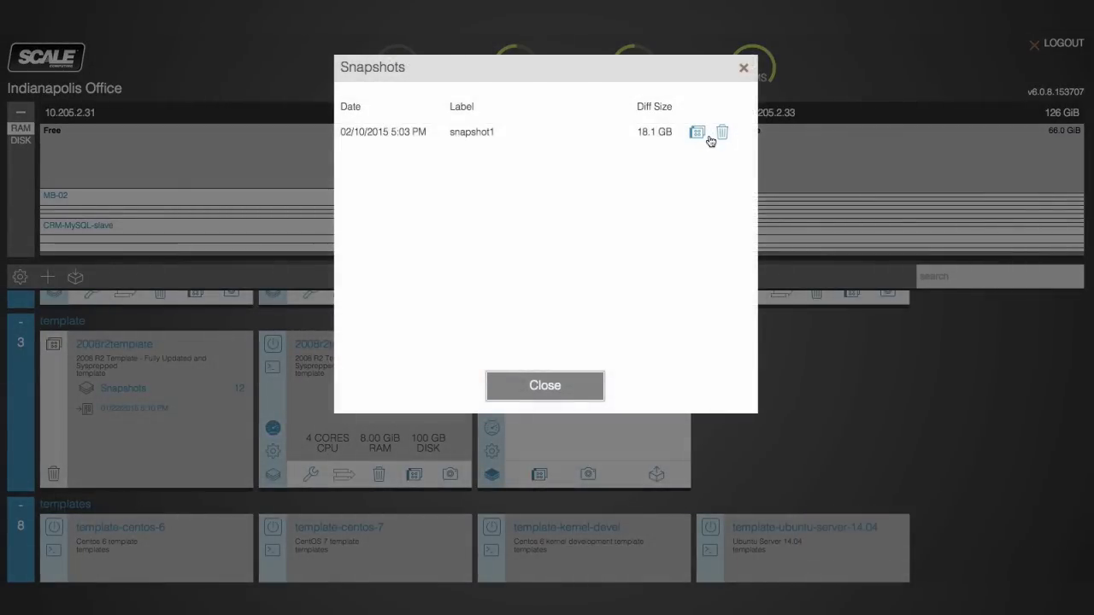
left_click(696, 134)
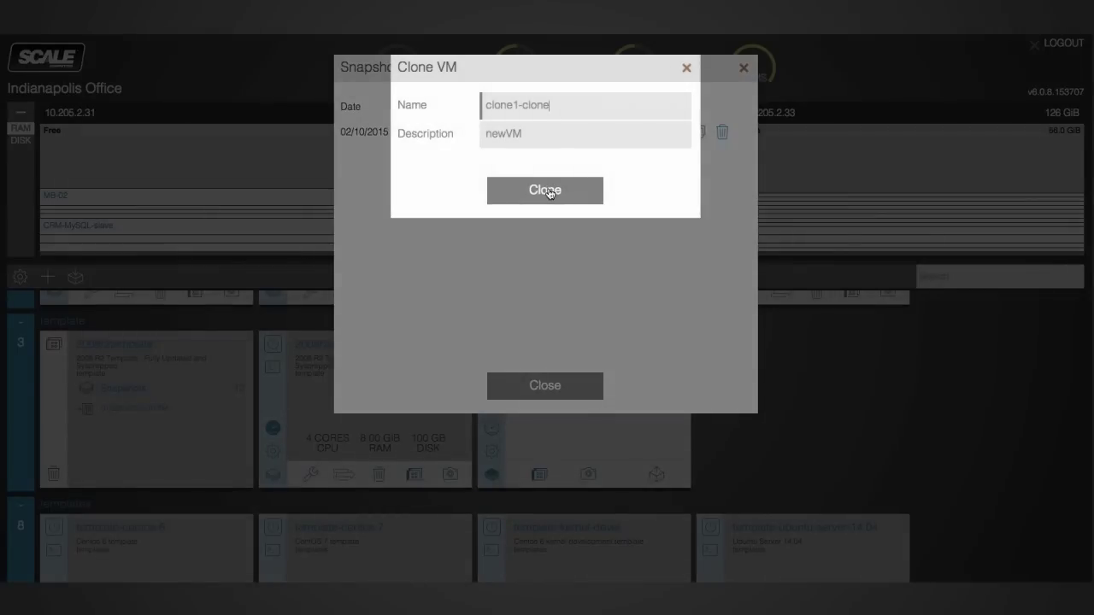
key("BackSpace")
key("BackSpace")
key("BackSpace")
key("BackSpace")
key("BackSpace")
key("BackSpace")
key("BackSpace")
type("2")
left_click(549, 193)
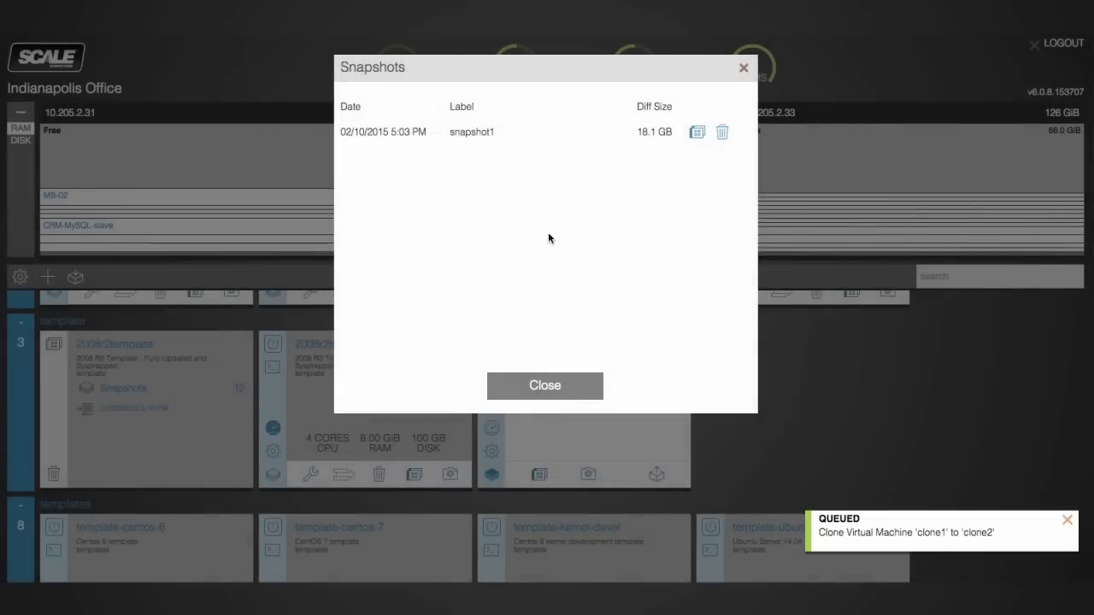
left_click(547, 386)
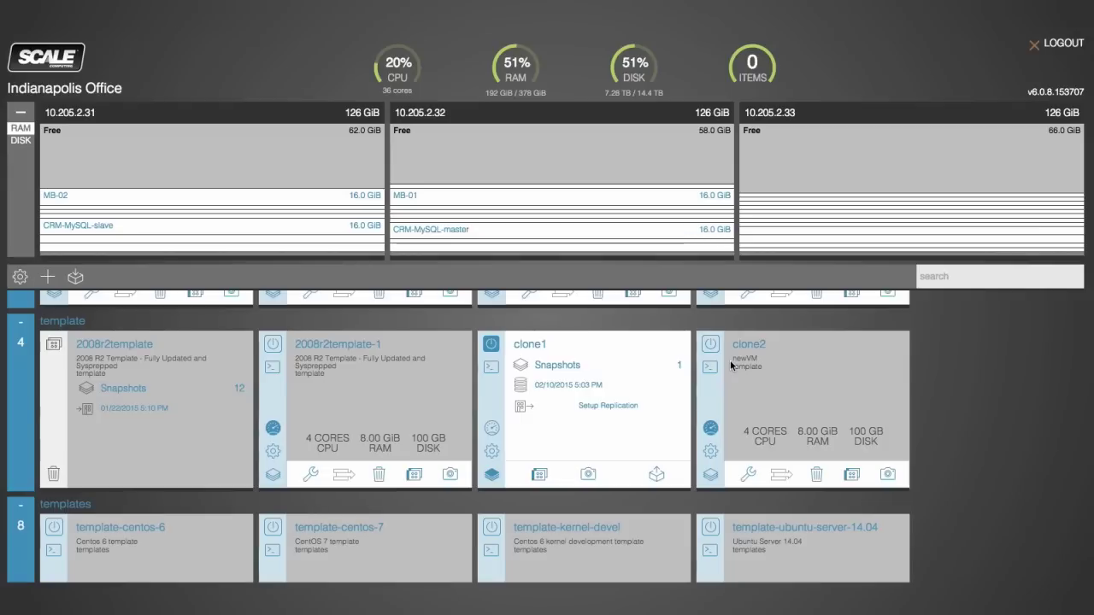
Delete snapshot1 from the clone1 virtual machine and close its snapshot list
left_click(573, 367)
left_click(722, 133)
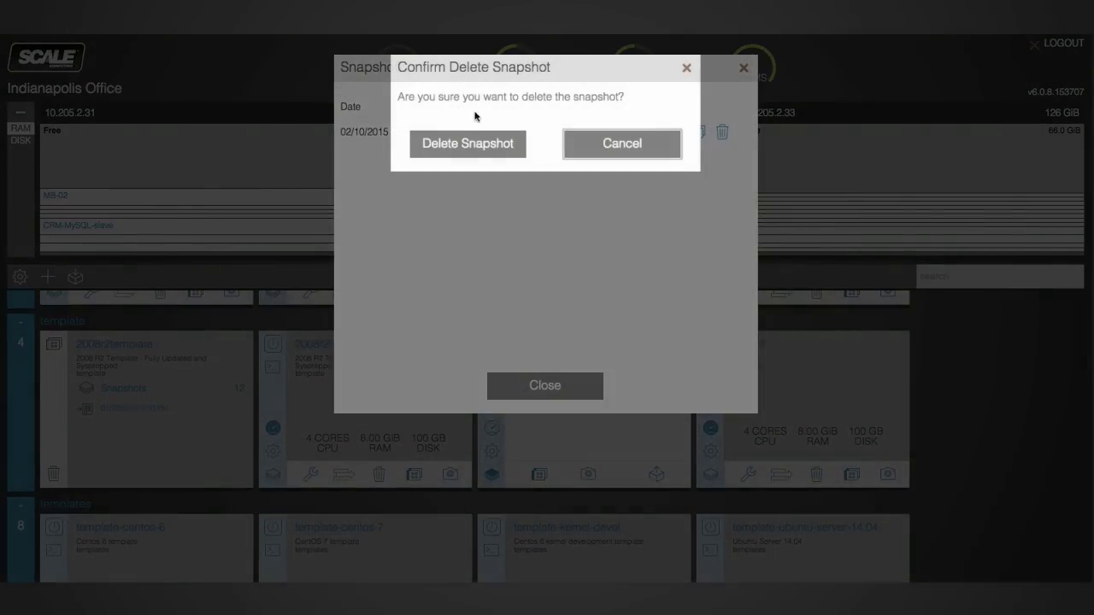
left_click(469, 142)
left_click(743, 67)
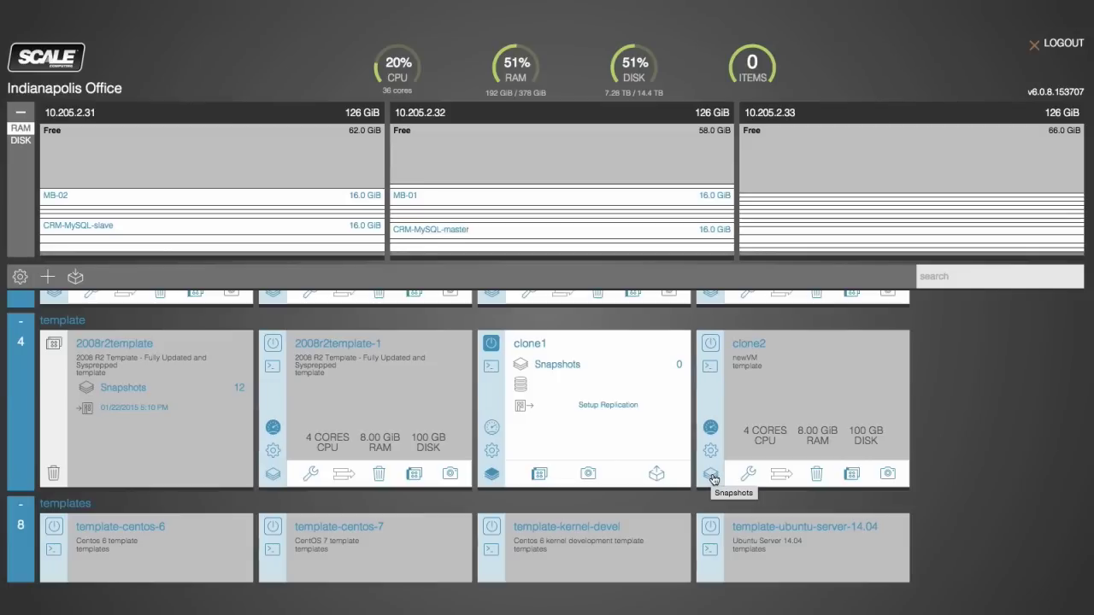
Disconnect the clone2 virtual machine's VIRTIO network device and power on clone2
left_click(713, 477)
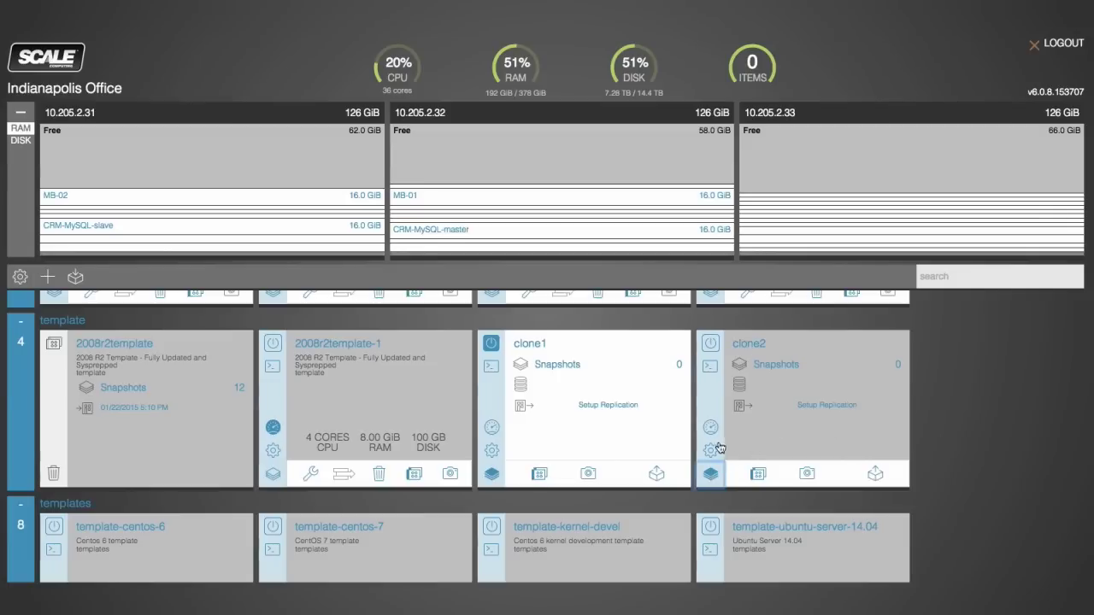
left_click(712, 450)
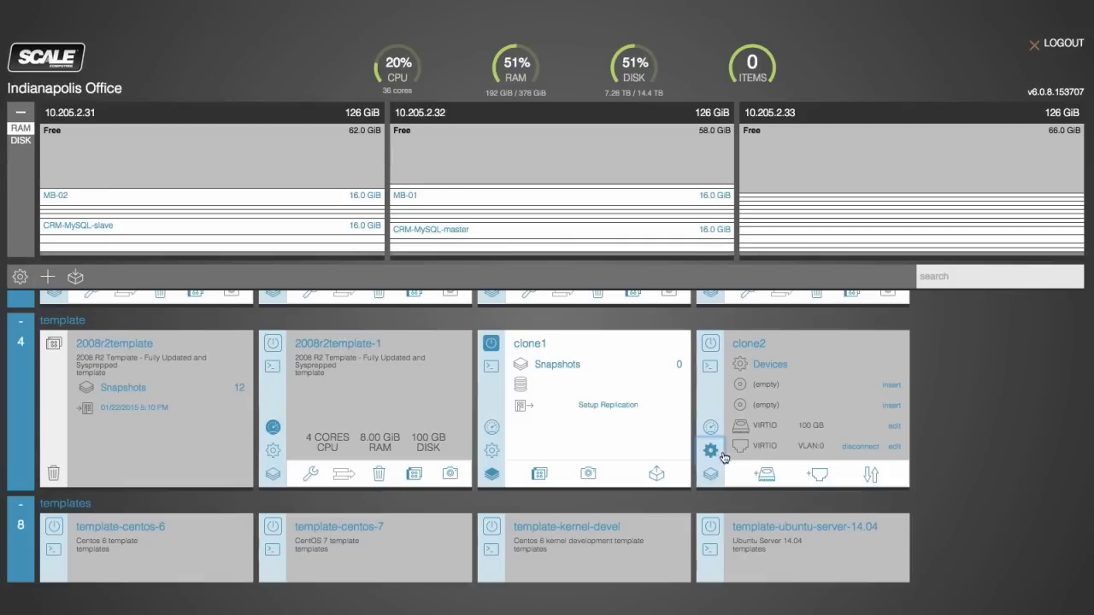
scroll(877, 452, "down", 1)
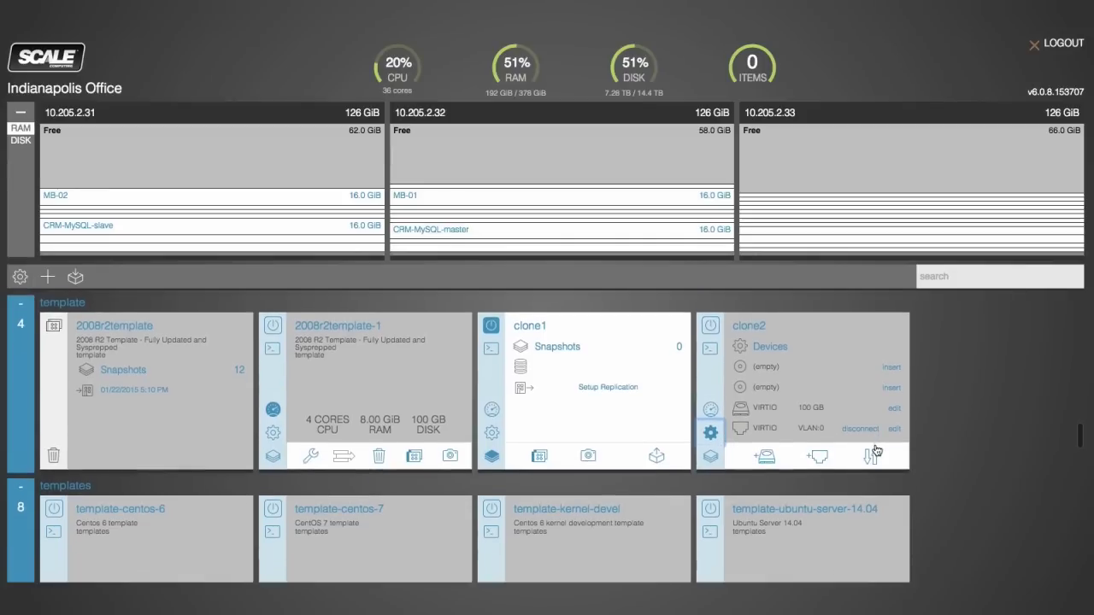
left_click(895, 430)
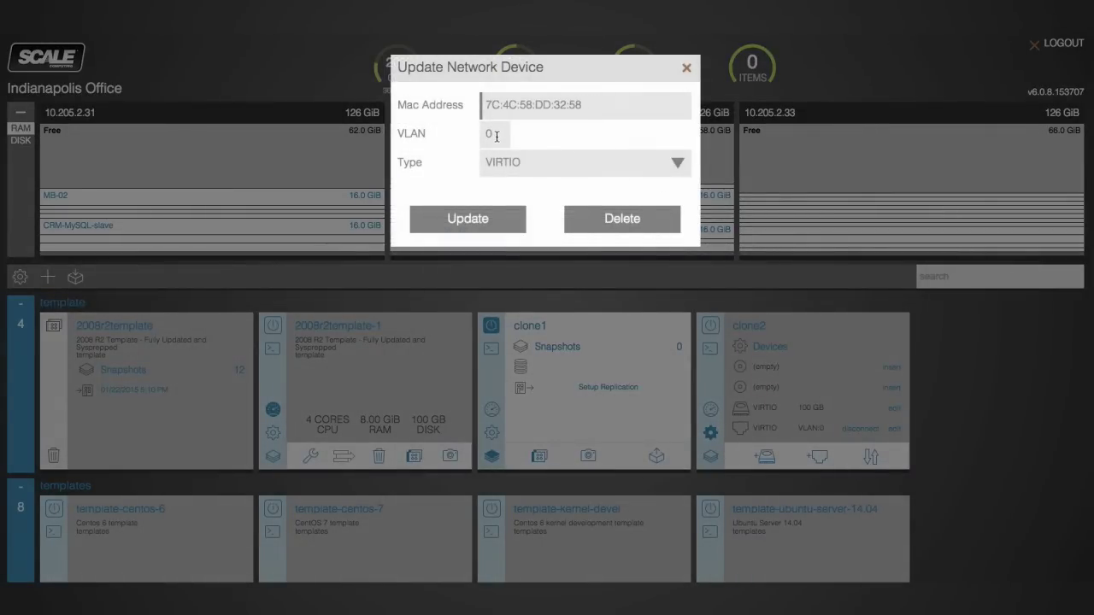
left_click(687, 68)
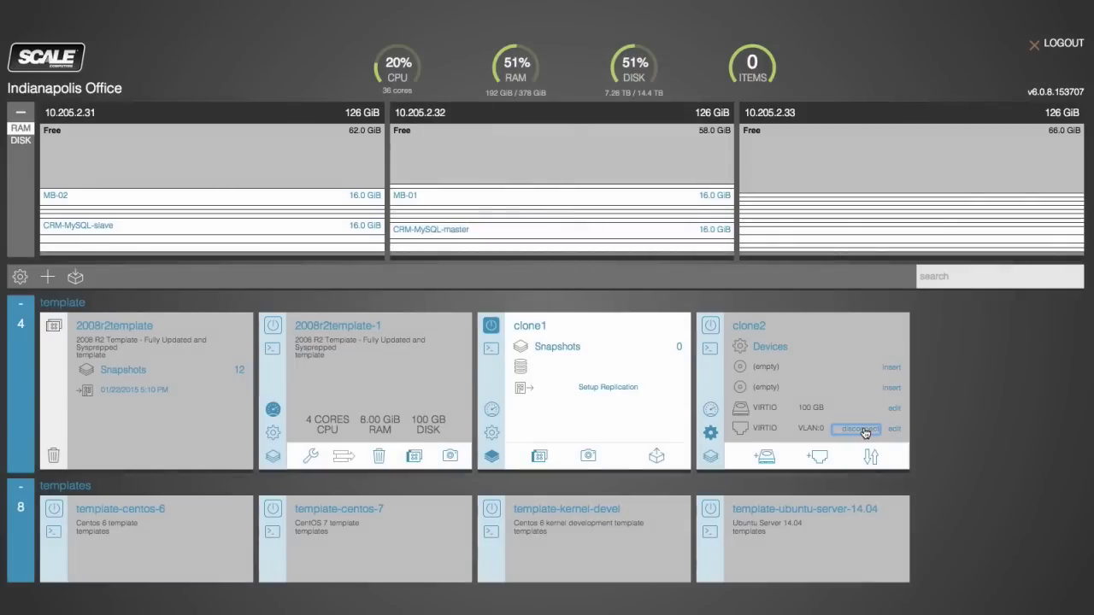
left_click(861, 430)
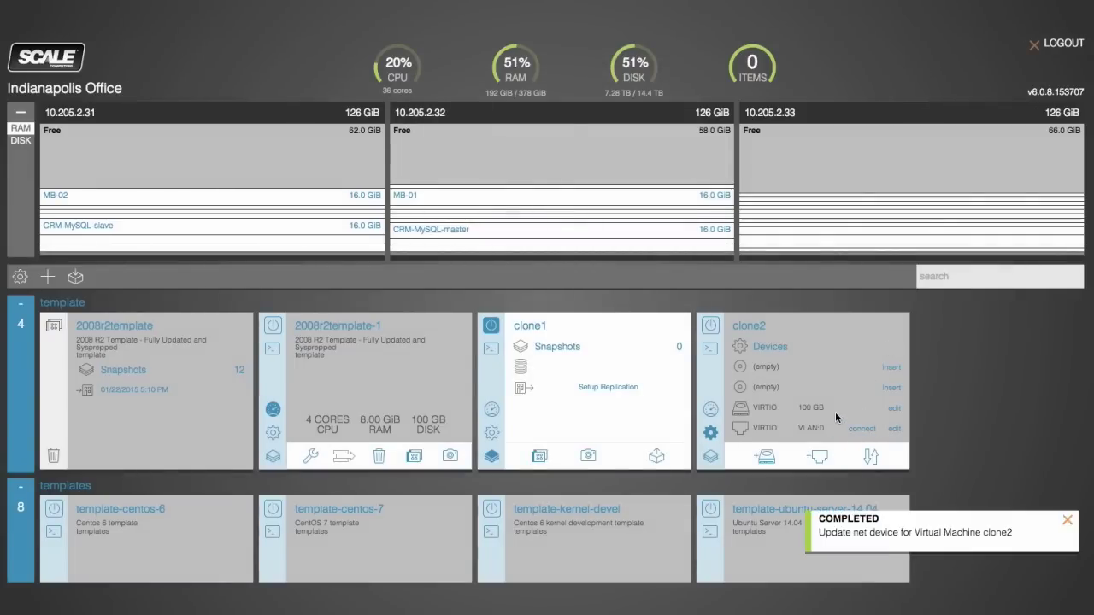
left_click(711, 327)
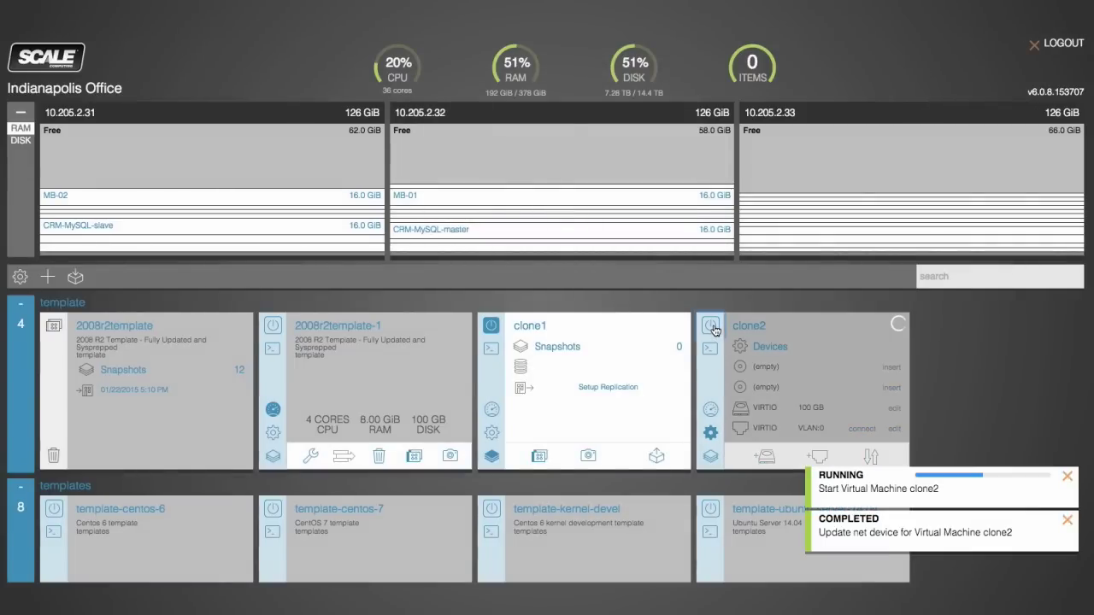